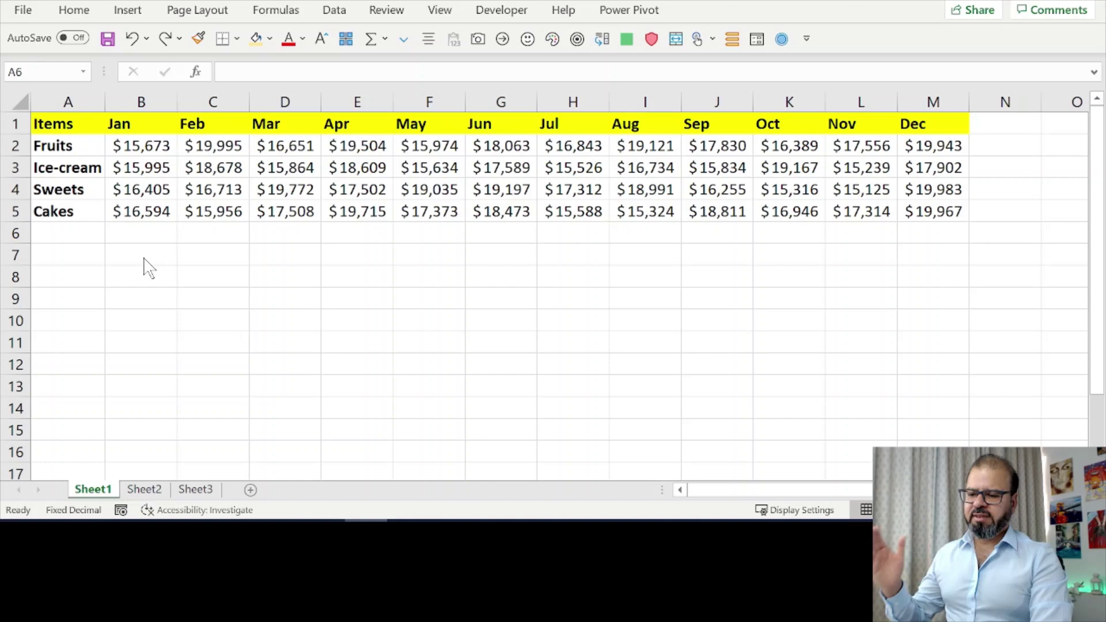
- Select the Sheet1 item labels and the Jan–Dec month headers for review
left_click(93, 232)
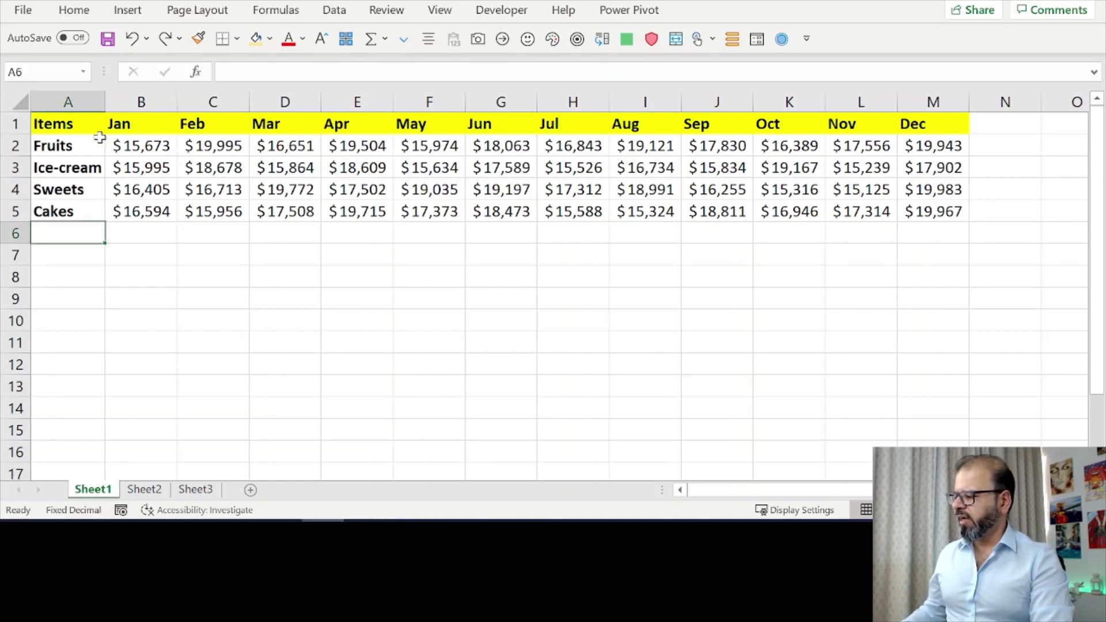
left_click_drag(59, 123, 55, 192)
left_click_drag(124, 126, 910, 112)
- Compare Sheet2's Toys, Clothes, Fruits and Cakes labels with Sheet1's, ending on Sheet2
left_click(144, 489)
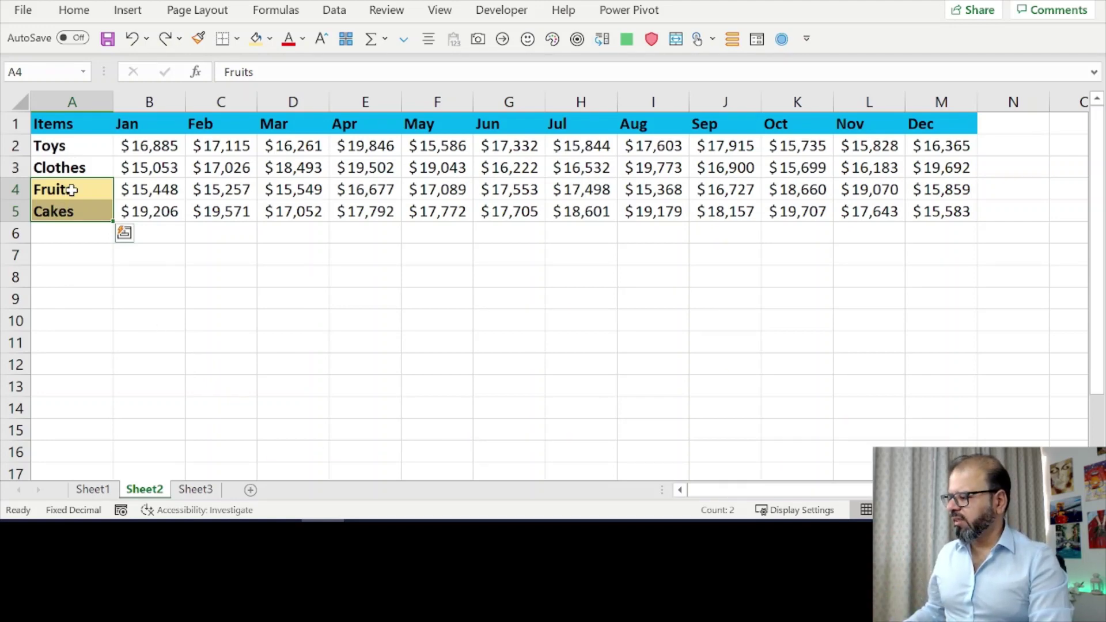
left_click_drag(71, 189, 65, 211)
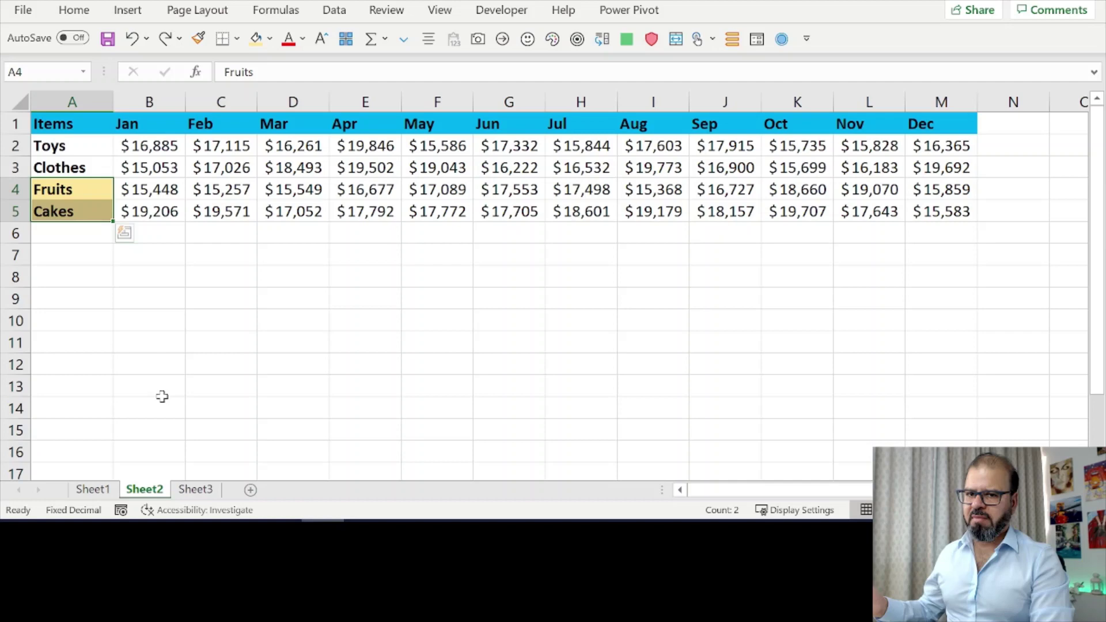
left_click_drag(81, 144, 83, 166)
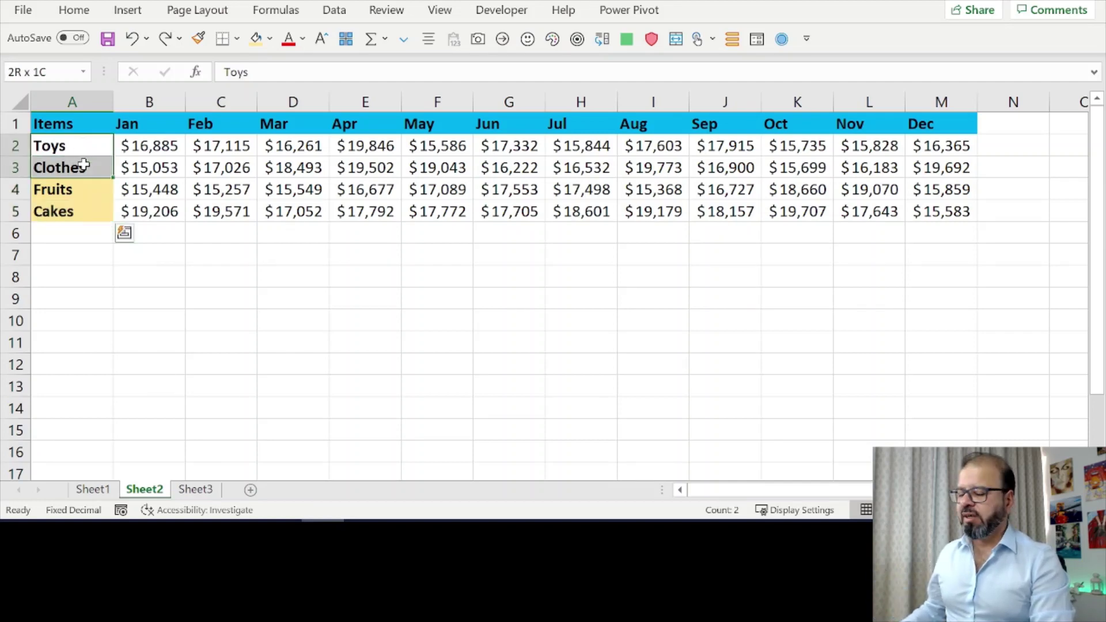
left_click(93, 489)
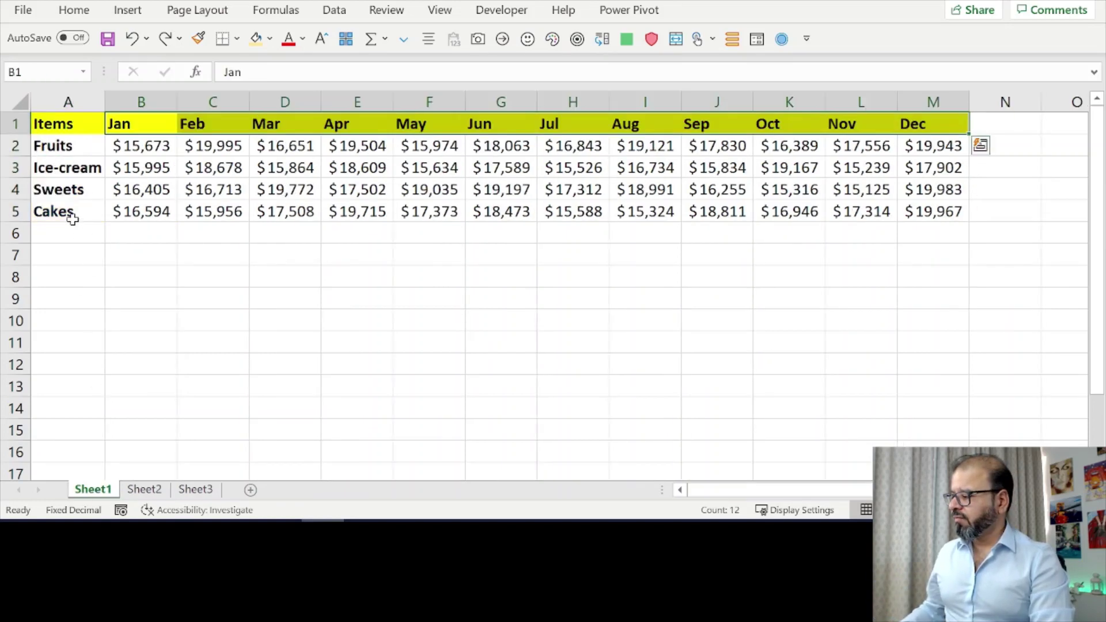
left_click(46, 144)
left_click(52, 209)
left_click(144, 489)
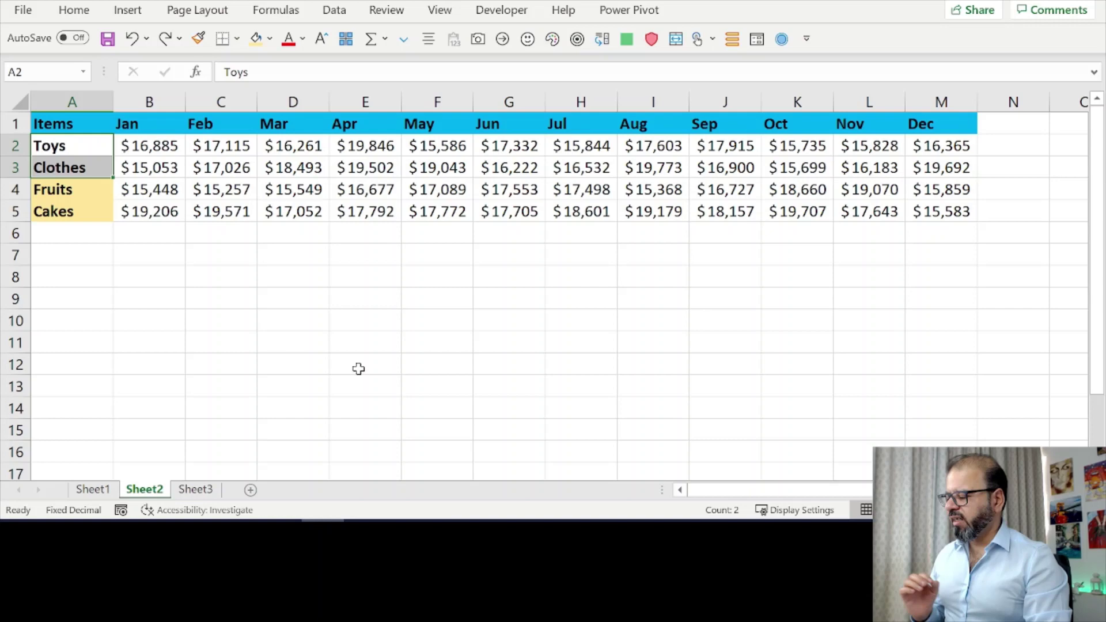
- Choose cell A1 on the empty Sheet3 as the output location and show the Data ribbon
left_click(195, 489)
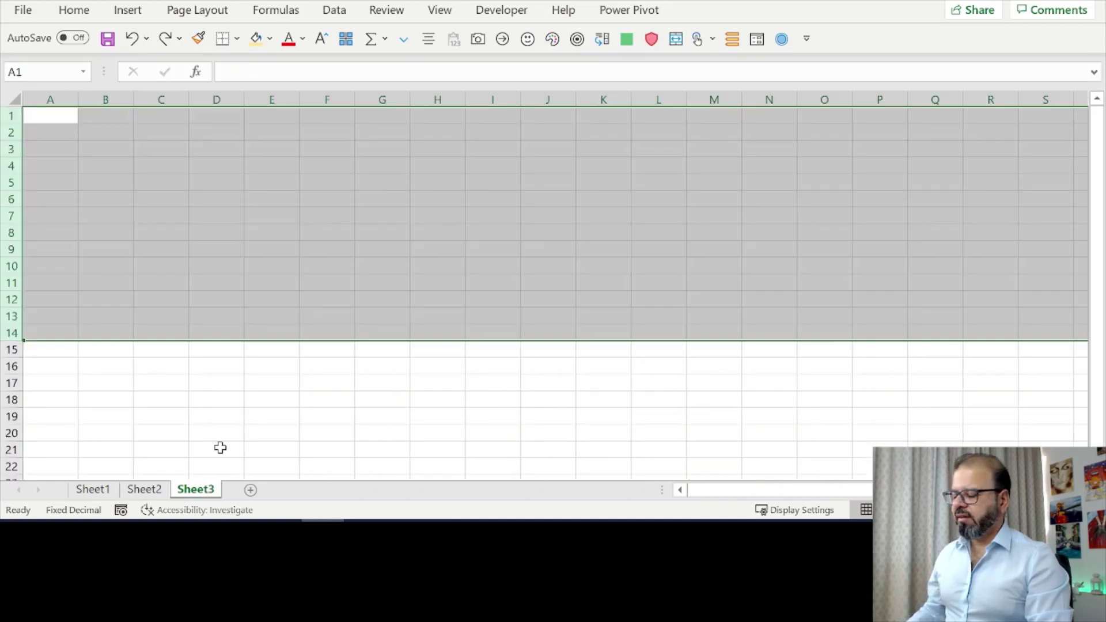
left_click(52, 115)
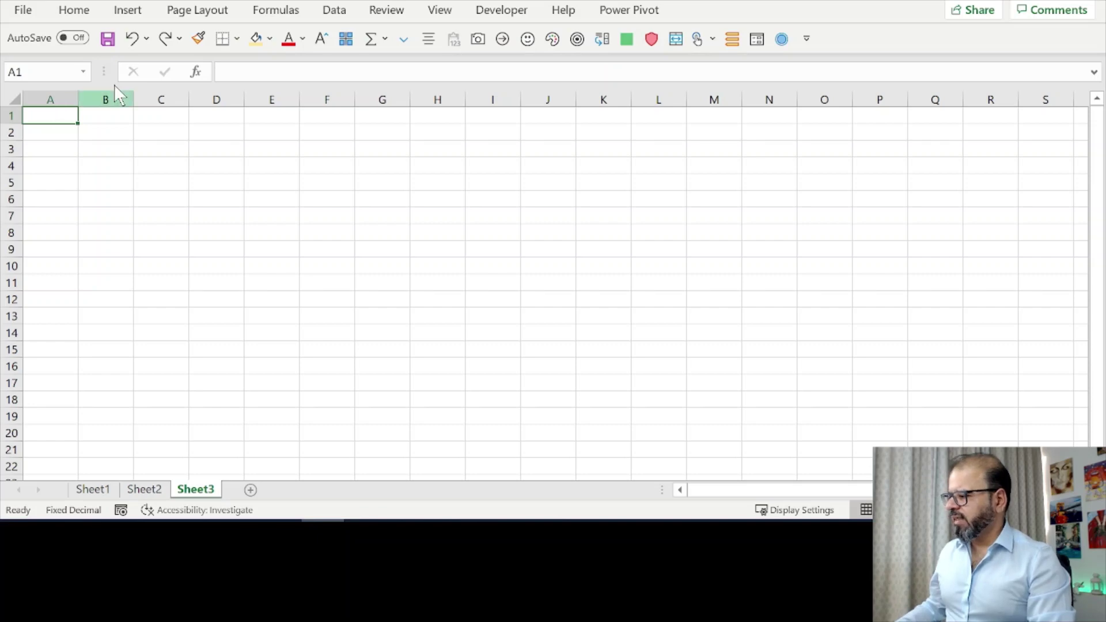
left_click(335, 11)
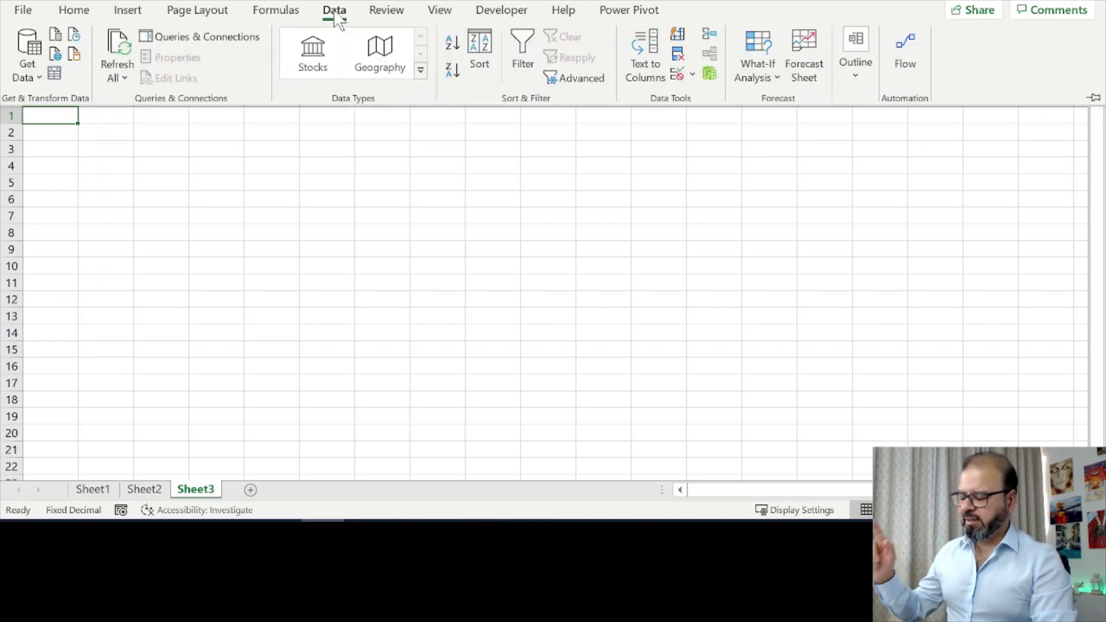
- Open Consolidate, keep Sum as the function, and get ready to enter a reference
left_click(714, 43)
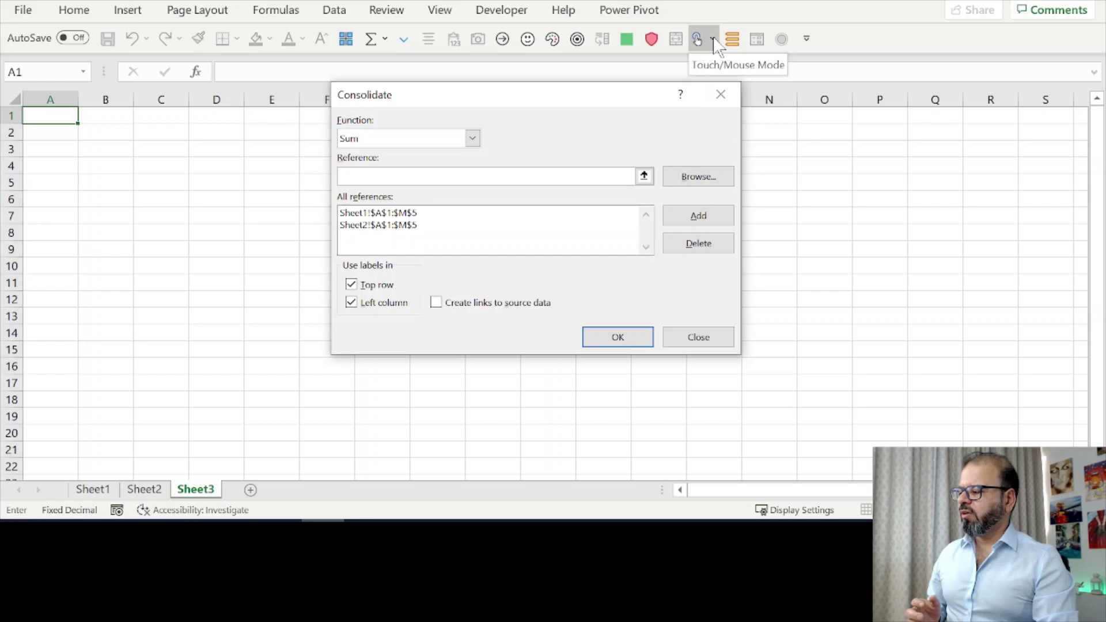
left_click(473, 140)
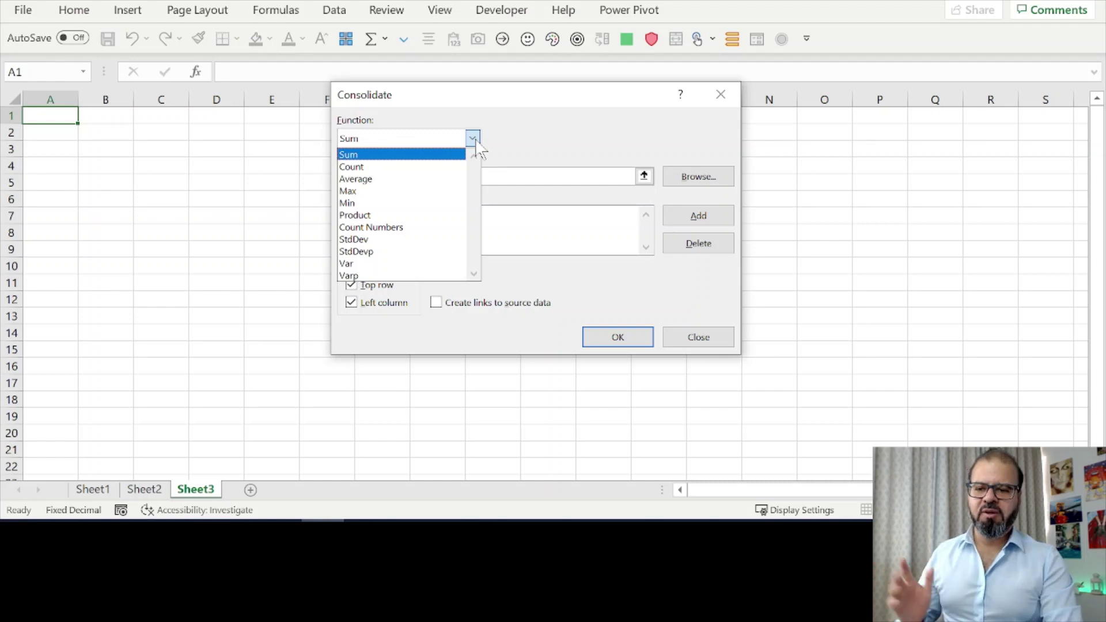
left_click(514, 131)
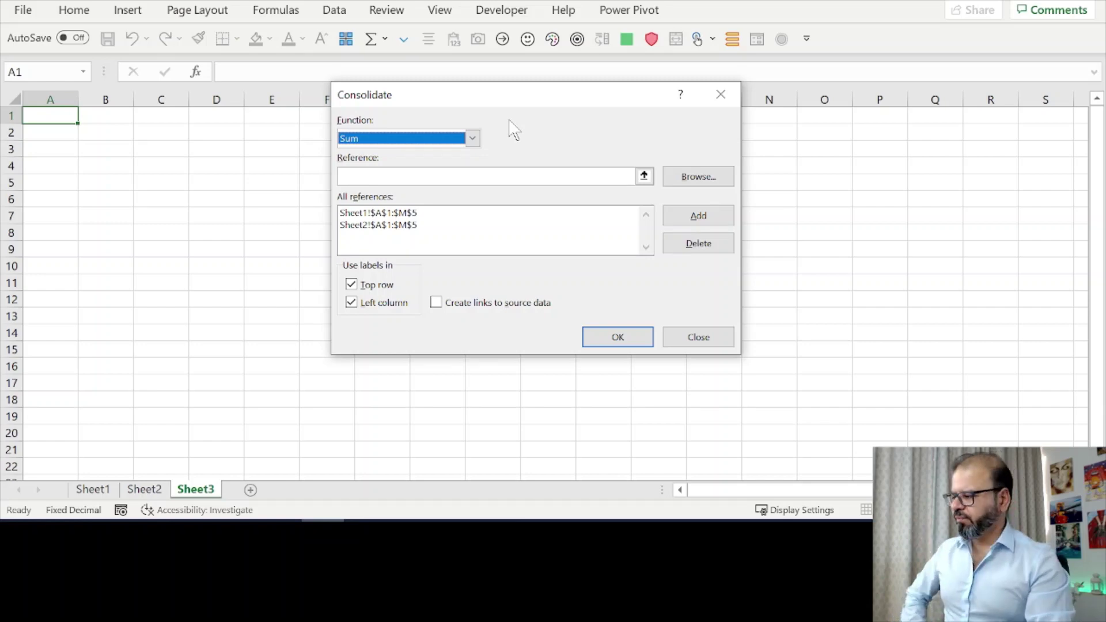
left_click(630, 176)
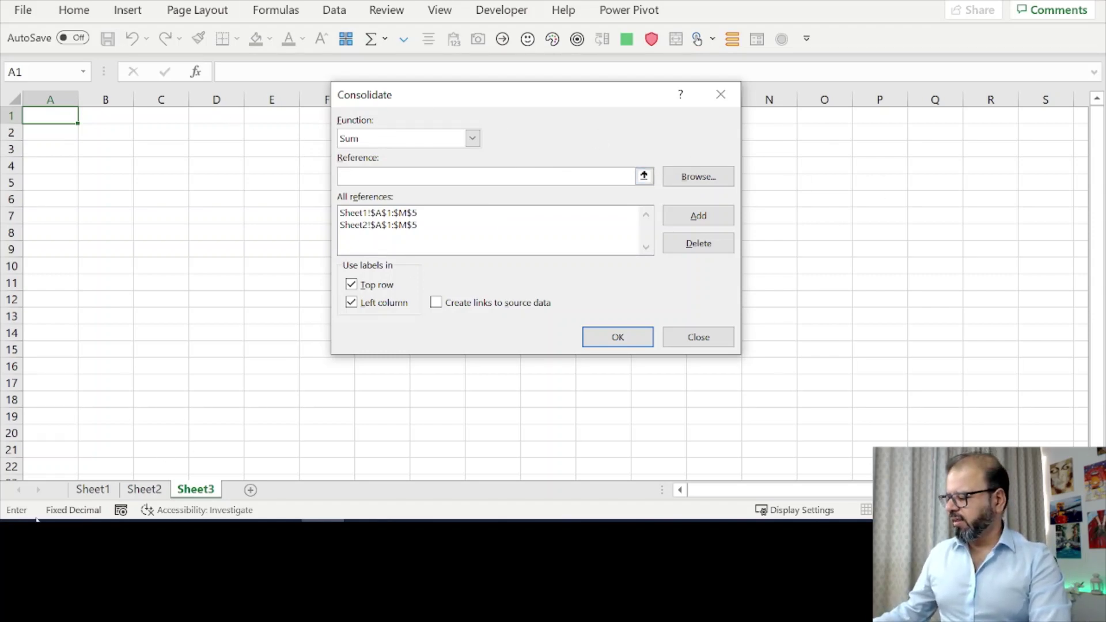
- Select the Sheet1 range A1:M5 into the Reference box
left_click(93, 489)
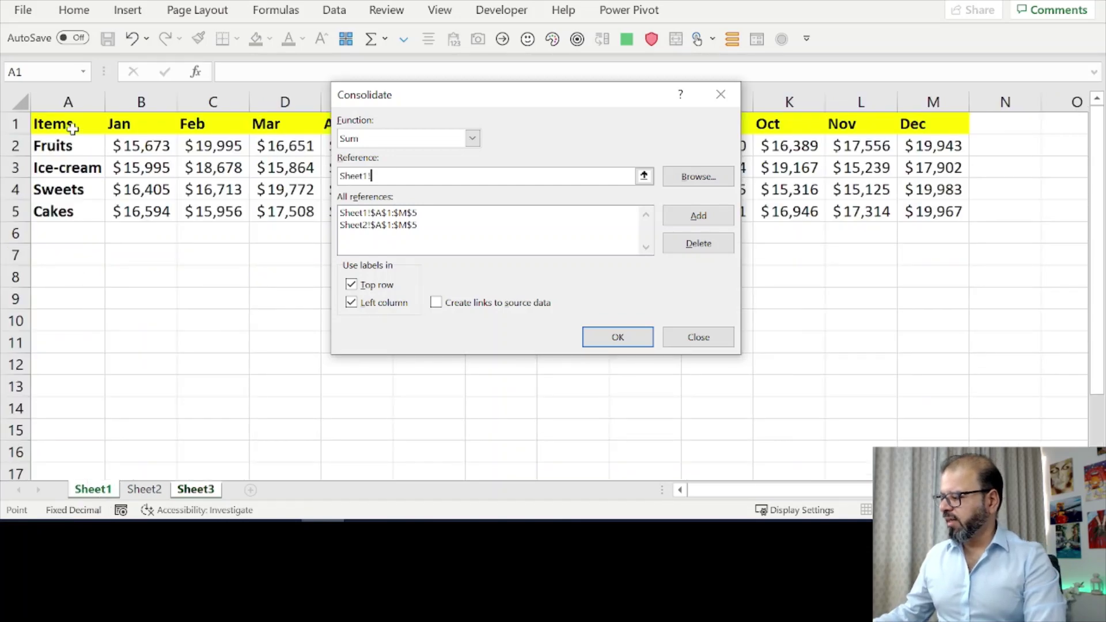
left_click(72, 127)
key("ctrl+shift+Down")
key("ctrl+shift+Right")
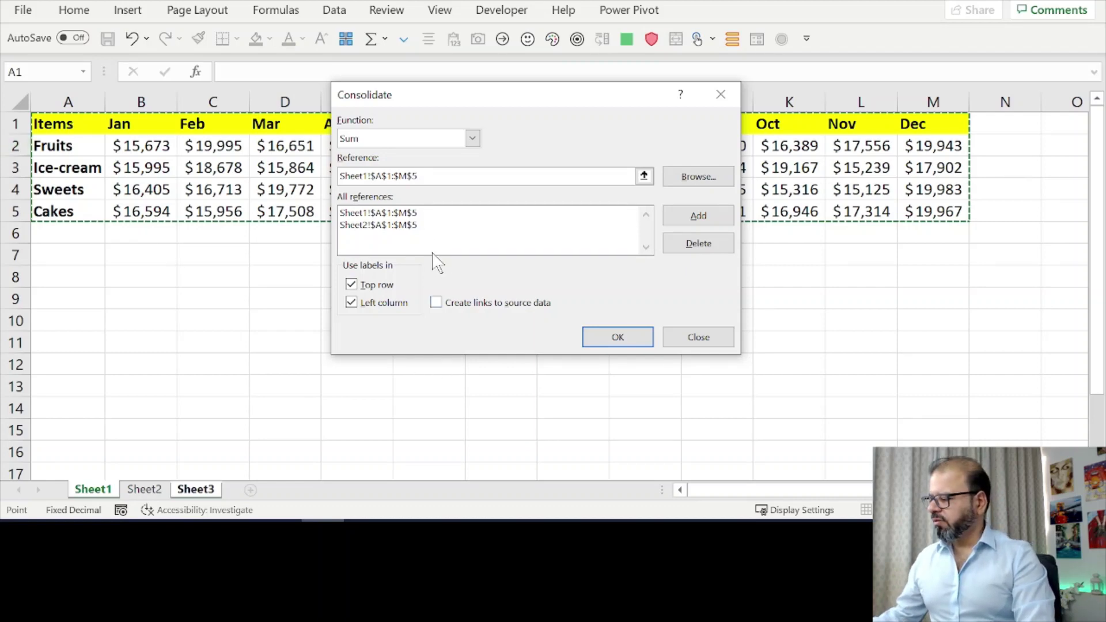
- Delete the old Sheet1 and Sheet2 entries from the All references list
left_click(416, 217)
left_click(691, 246)
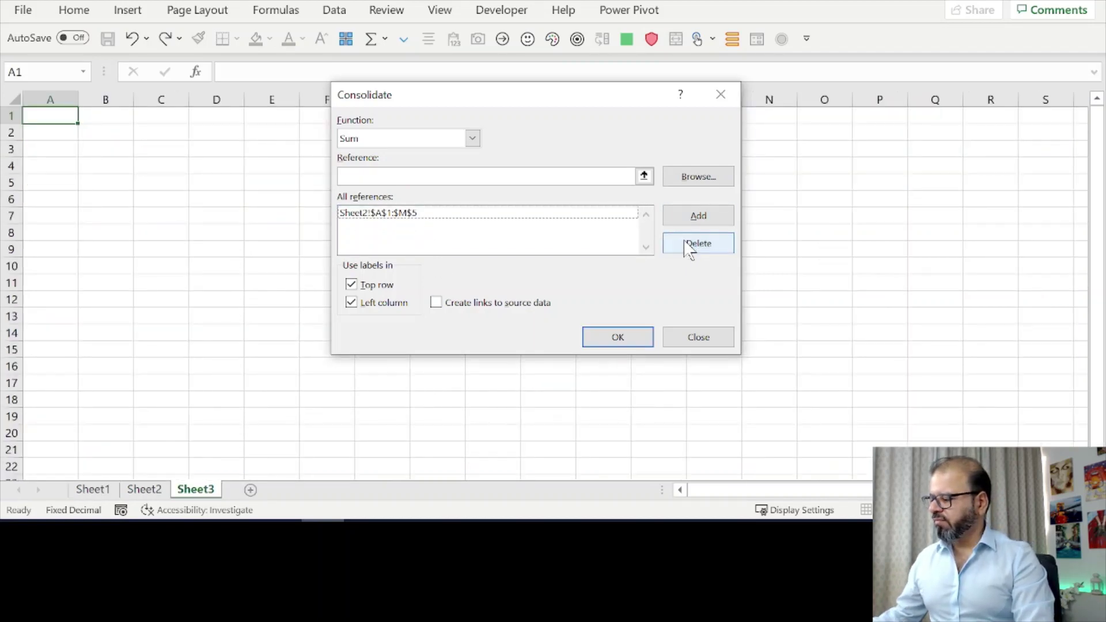
left_click(592, 212)
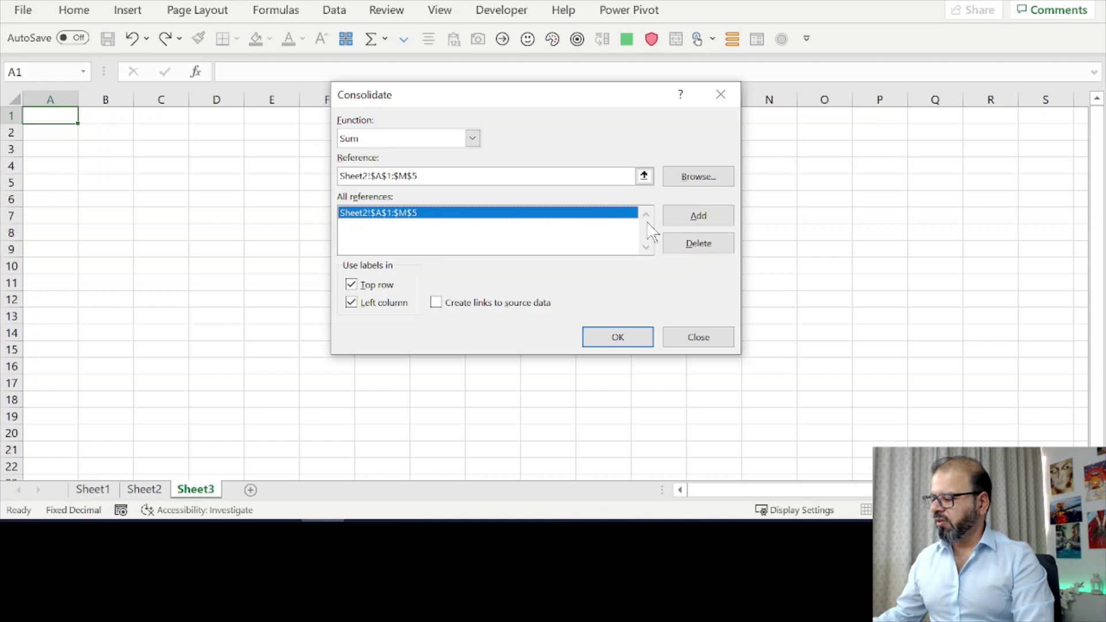
left_click(676, 242)
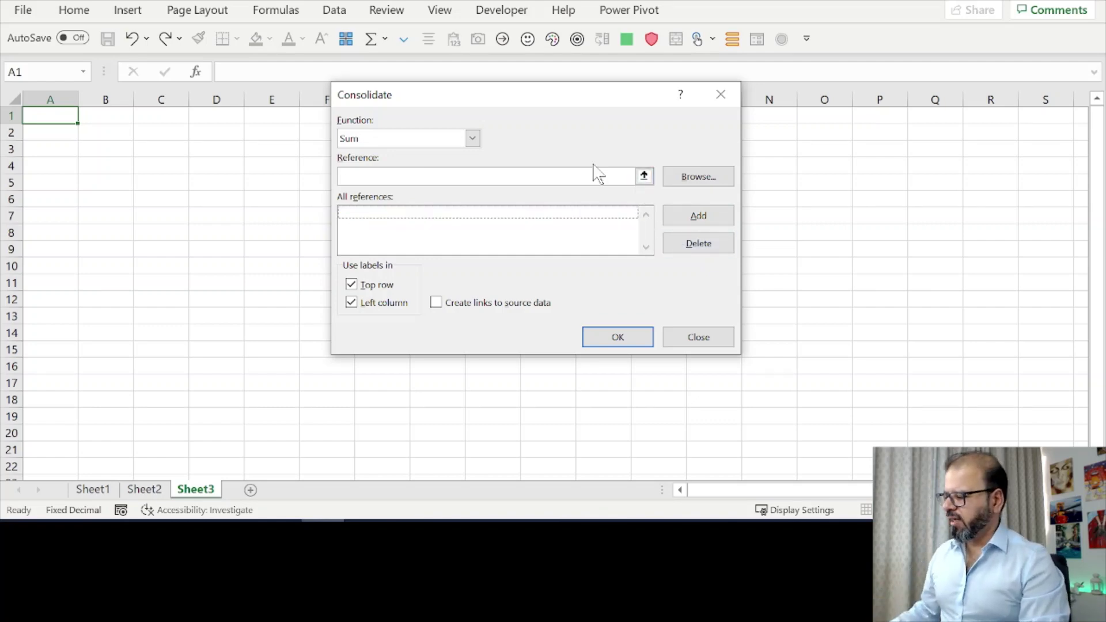
left_click(596, 174)
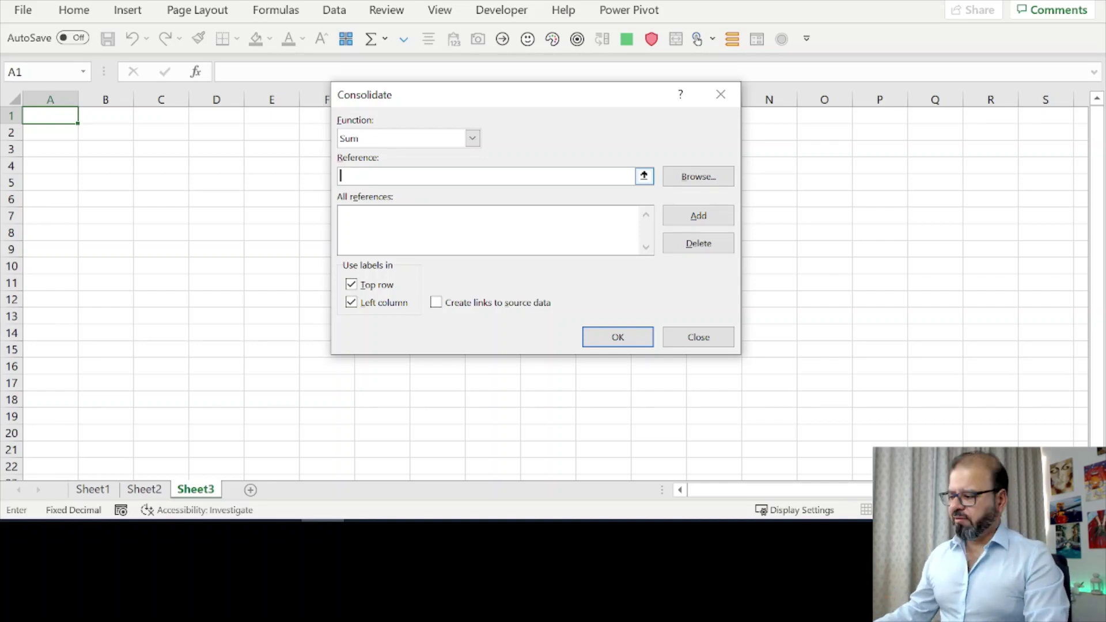
- Add Sheet1!$A$1:$M$5 to the consolidation references
left_click(105, 489)
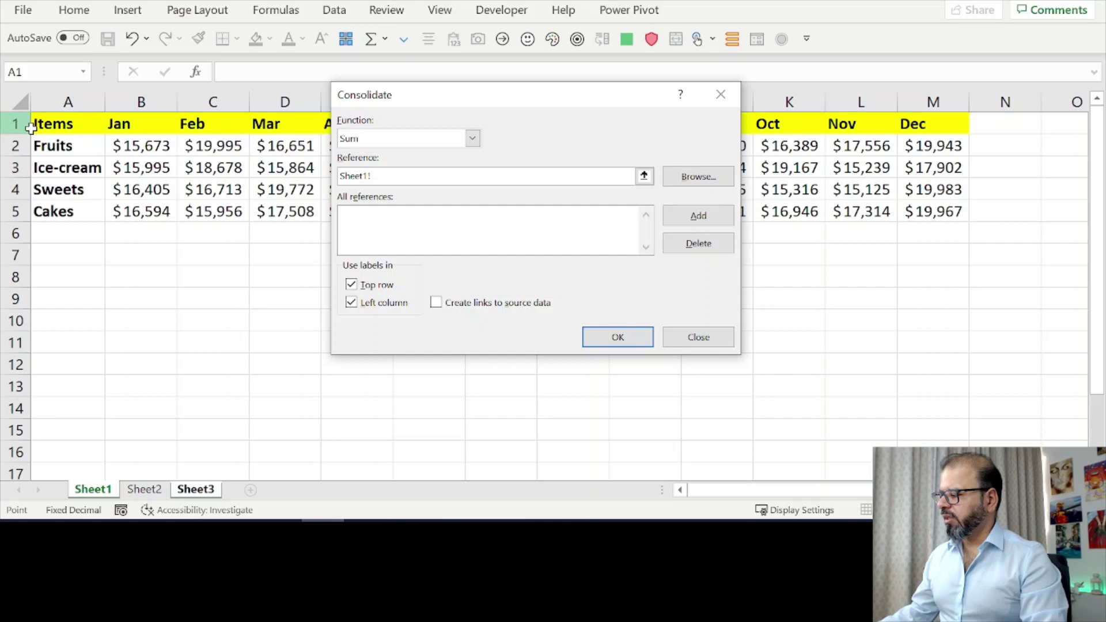
left_click(70, 123)
key("ctrl+shift+Right")
key("ctrl+shift+Down")
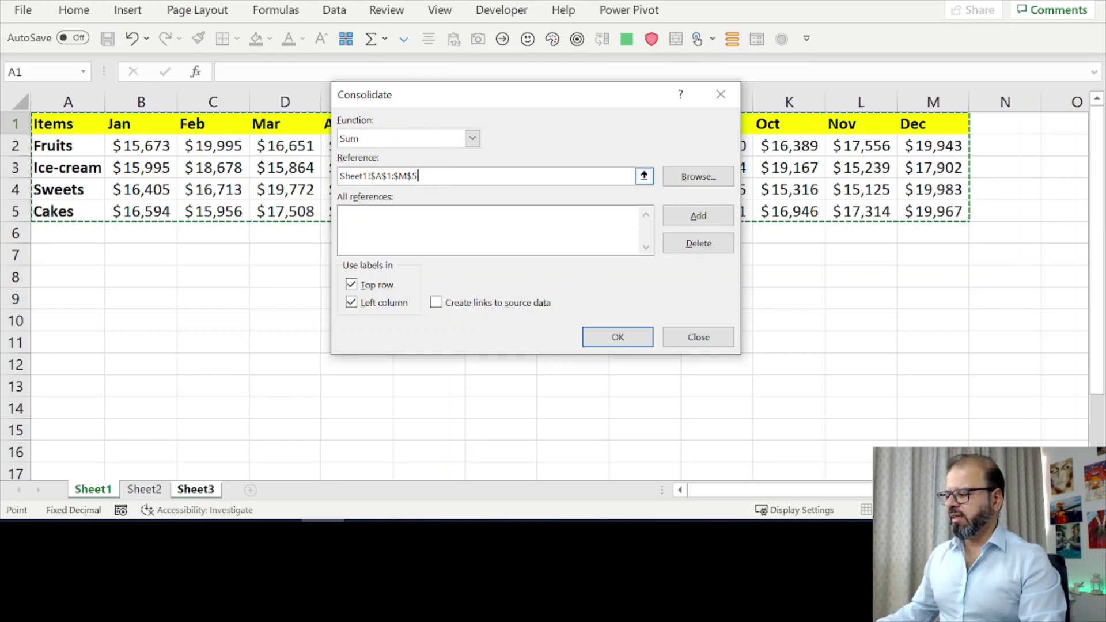
left_click(698, 215)
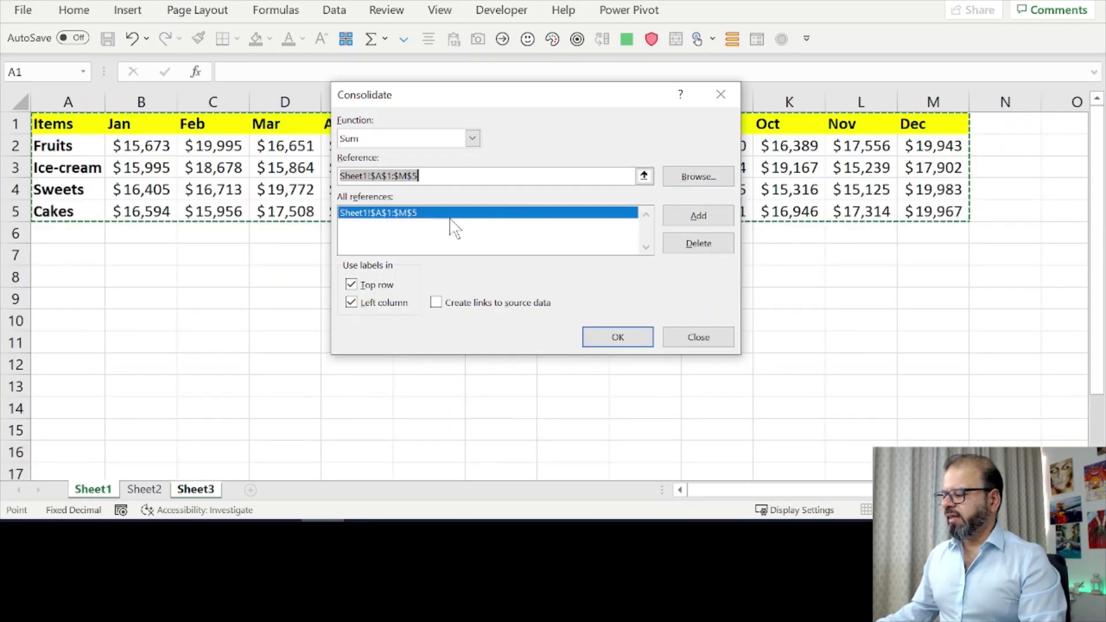
- Add Sheet2!$A$1:$M$5 to the consolidation references
left_click(144, 491)
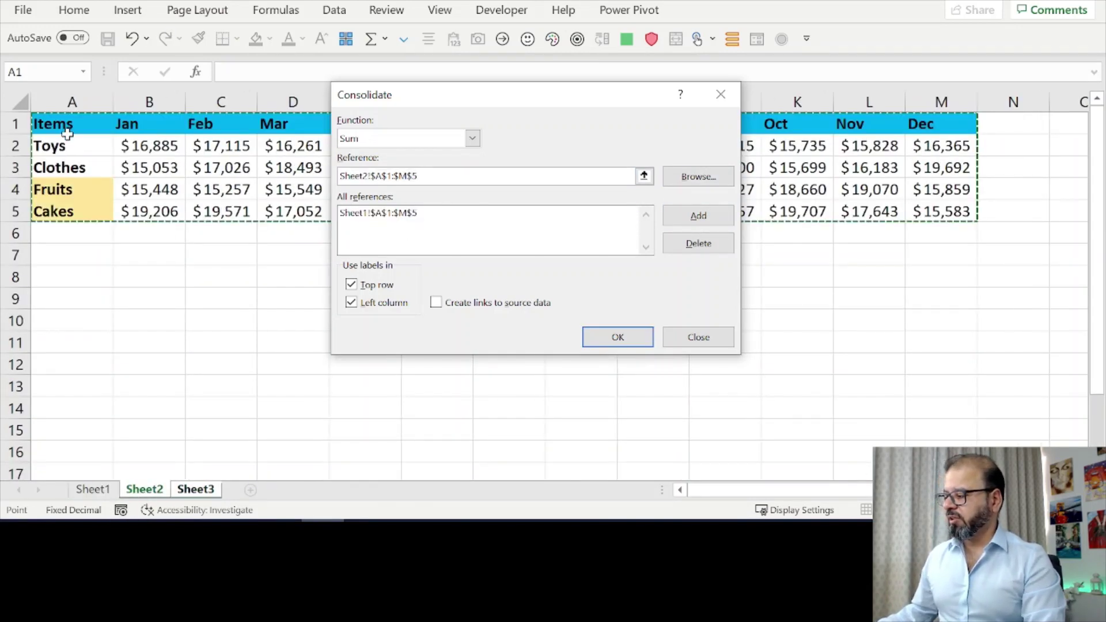
left_click(69, 124)
key("ctrl+shift+Right")
key("ctrl+shift+Down")
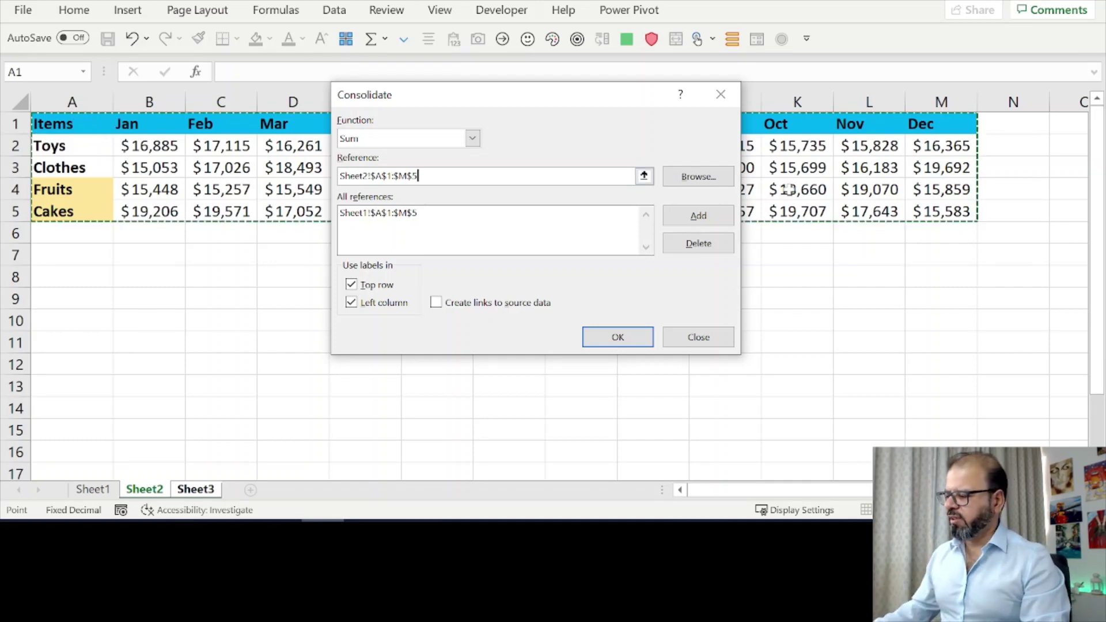
left_click(698, 216)
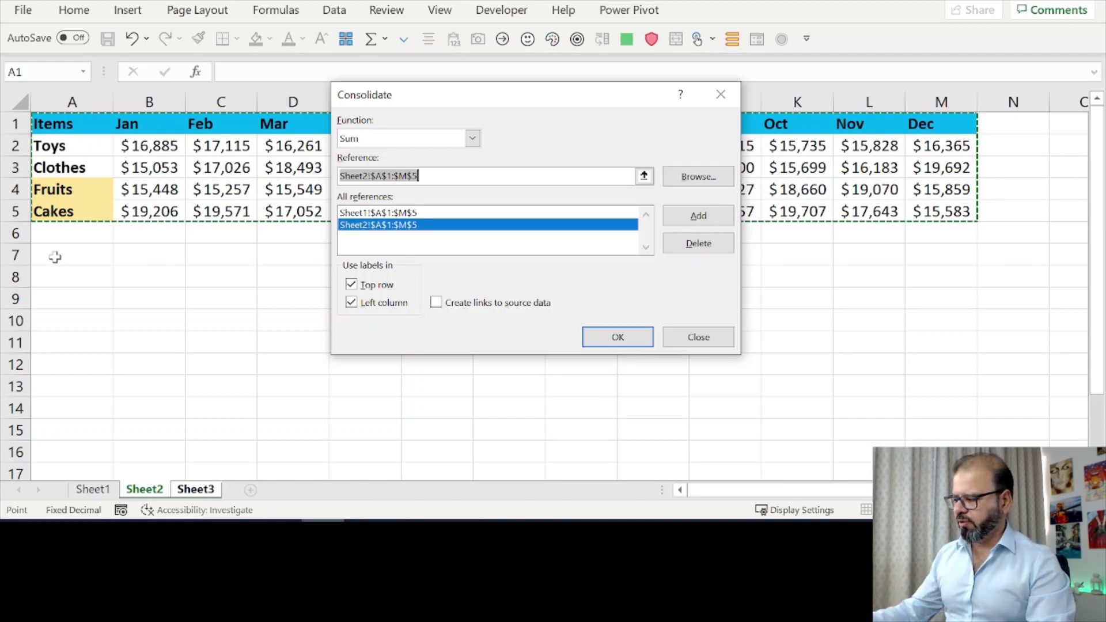
- Build the summed six-item table on Sheet3 and select its labels A2:A7
left_click(617, 339)
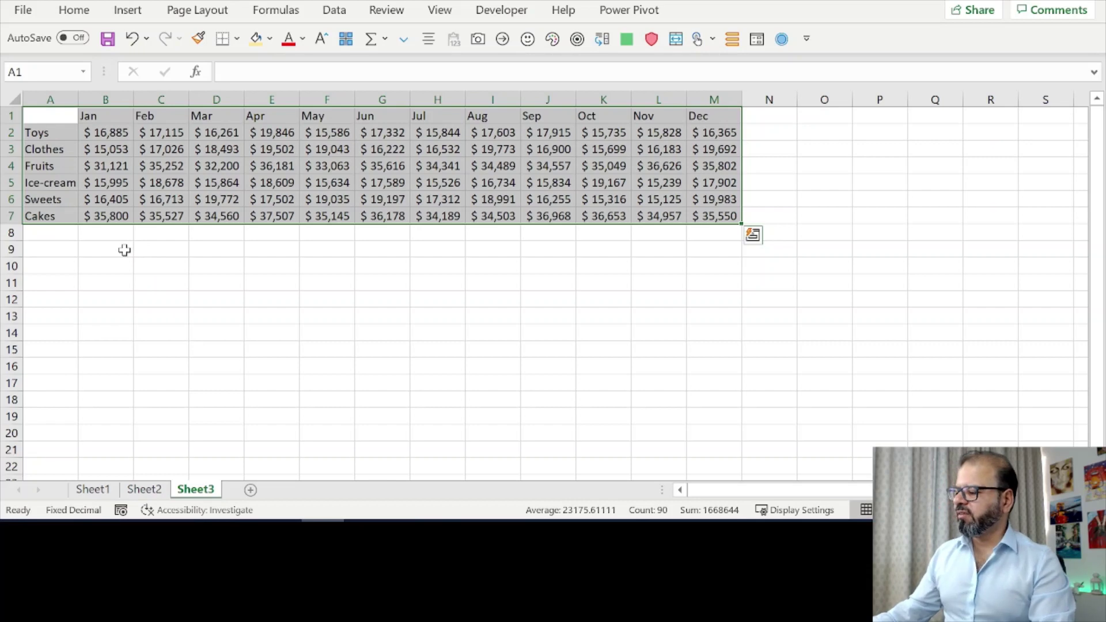
left_click(69, 136)
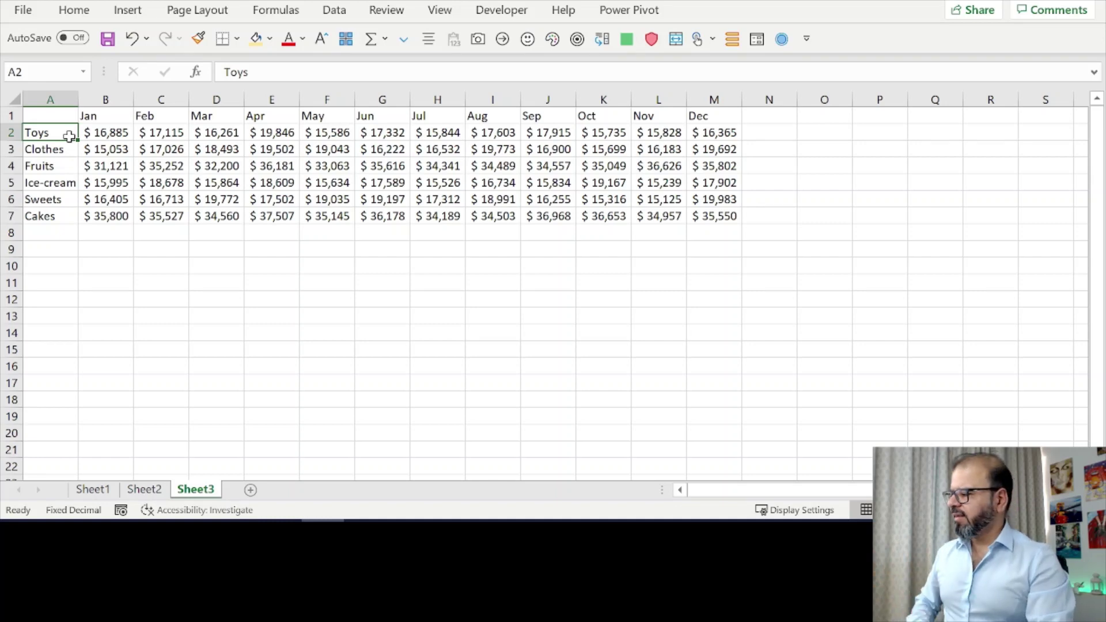
left_click_drag(61, 134, 45, 217)
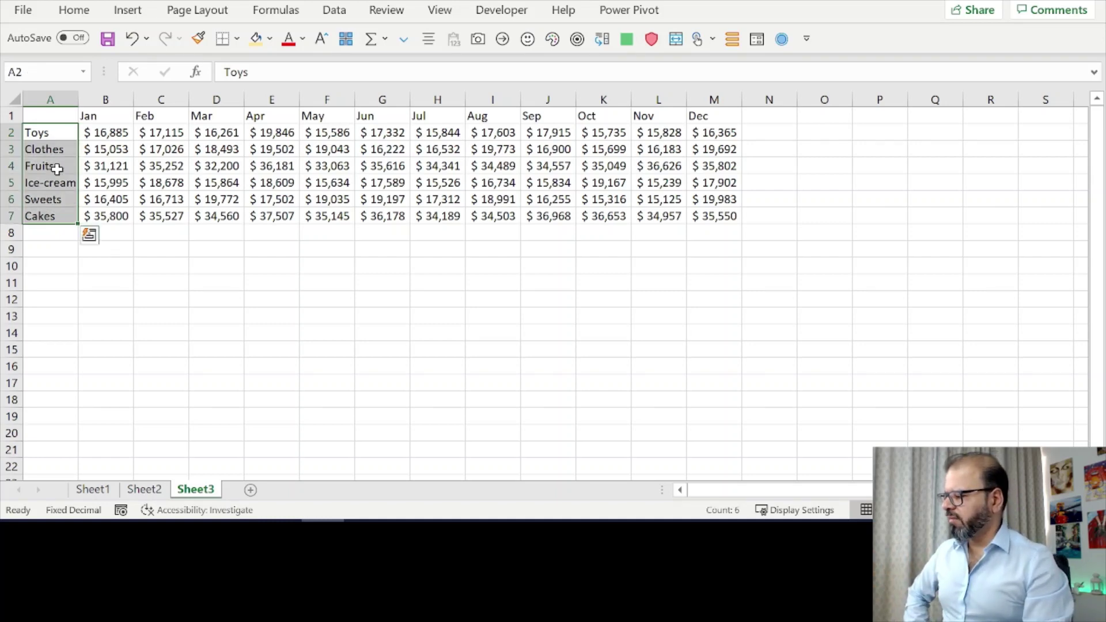
- Fill the combined Fruits and Cakes label cells yellow
left_click(51, 168)
left_click(47, 217, "ctrl")
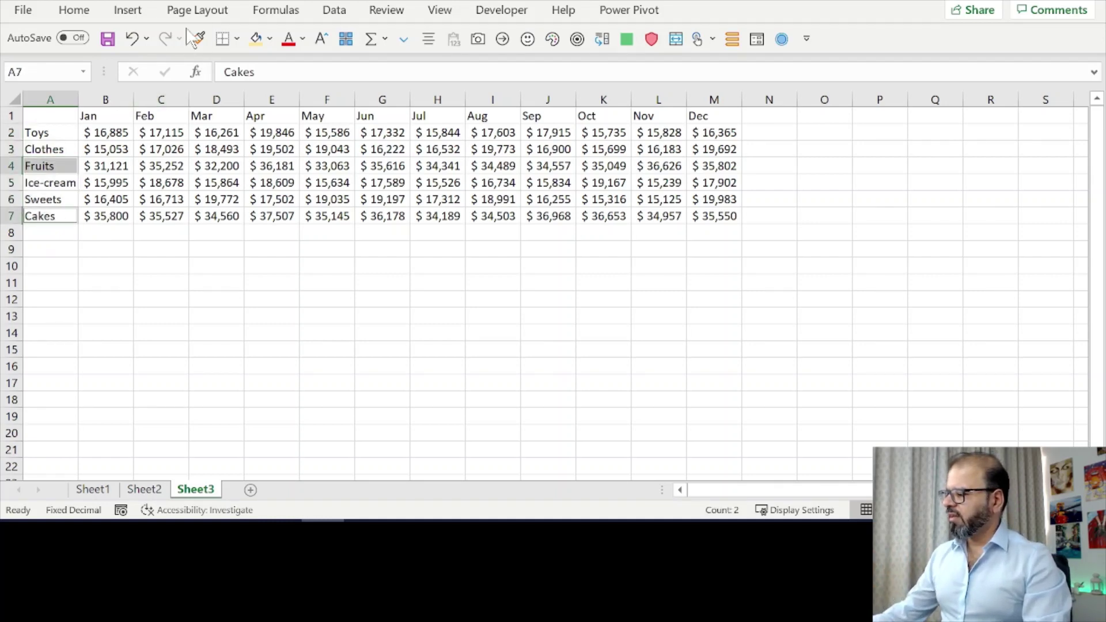
left_click(254, 39)
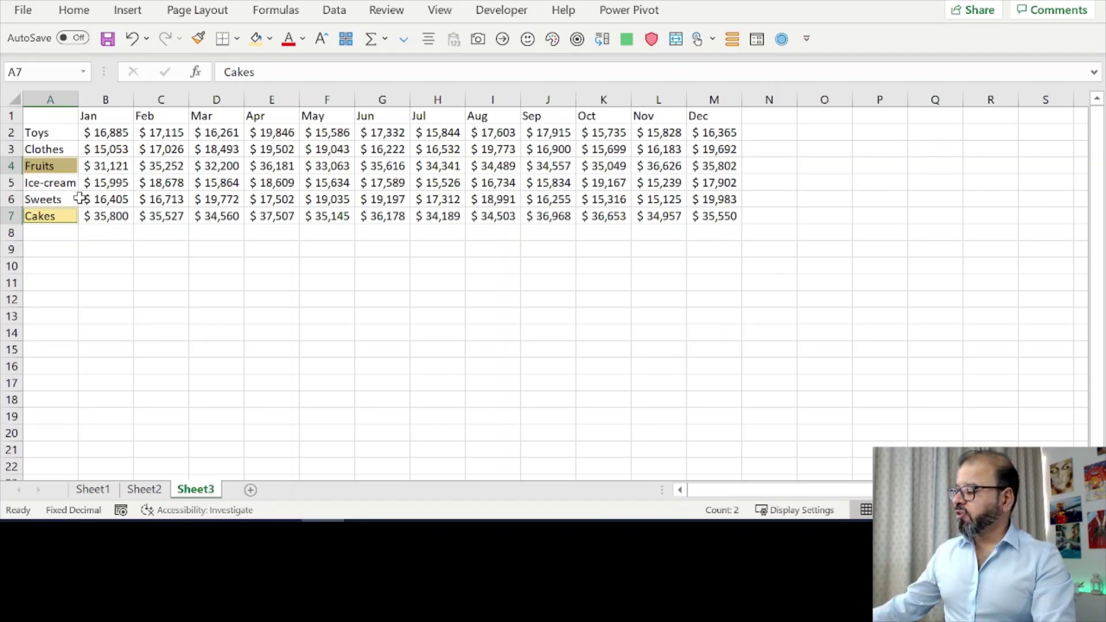
scroll(180, 217, "up", 1)
scroll(182, 236, "up", 1)
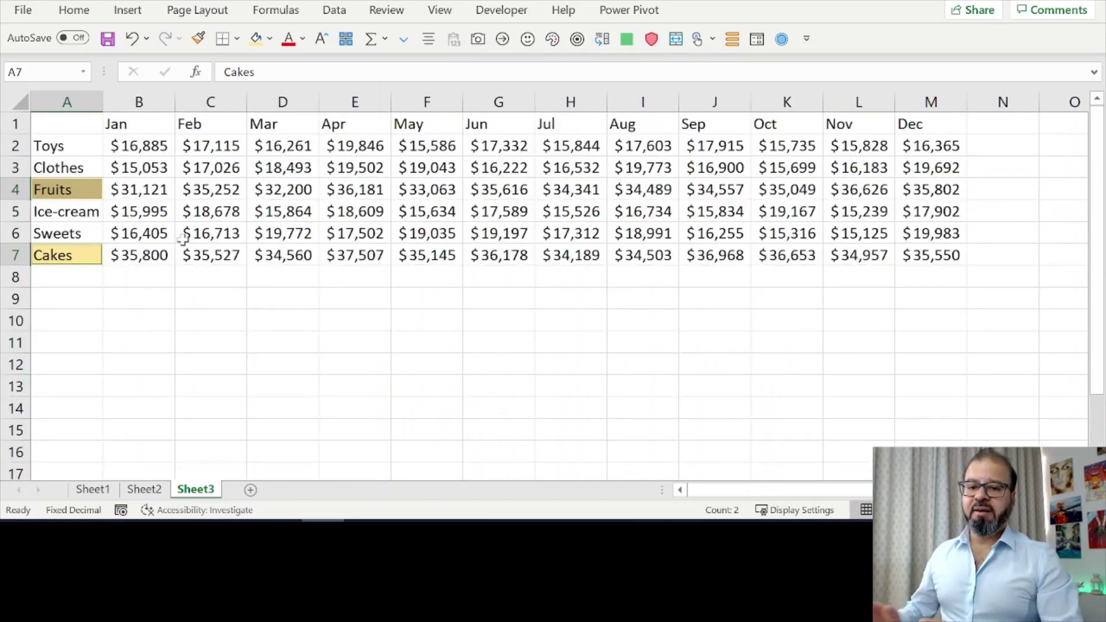